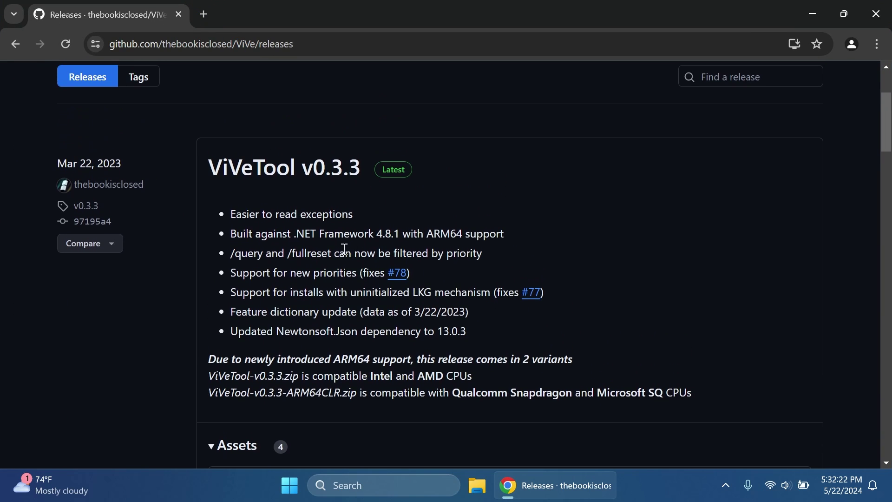
# - Download ViVeTool-v0.3.3.zip from the Assets list on the GitHub ViVe releases page
pyautogui.scroll(-3, 344, 250)
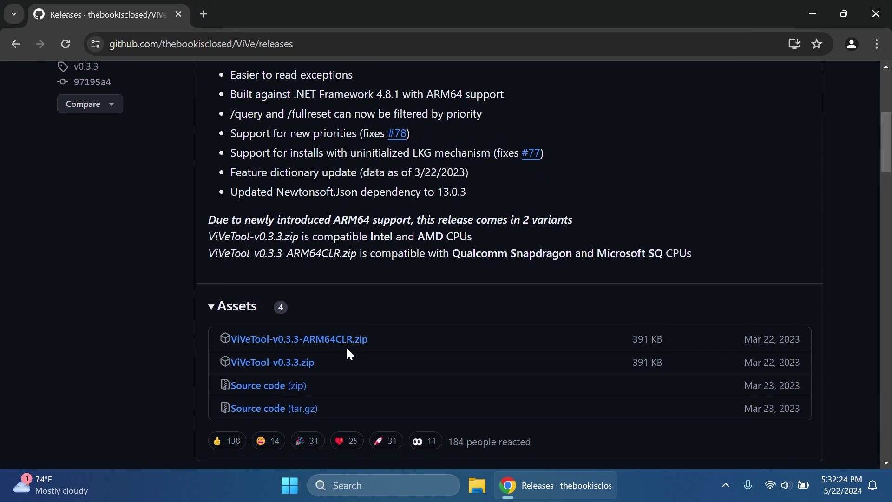
pyautogui.click(292, 363)
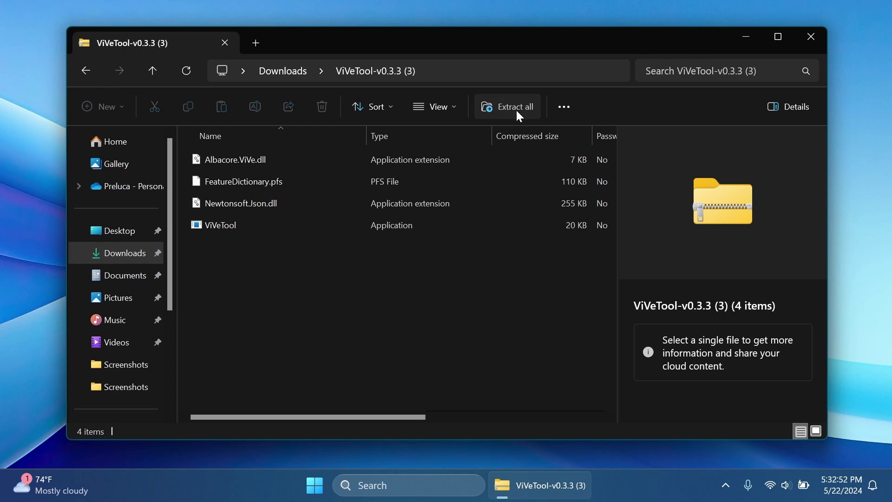
# - Extract all four ViVeTool files into C:\hidden features, replacing the existing copies
pyautogui.click(517, 109)
pyautogui.click(590, 176)
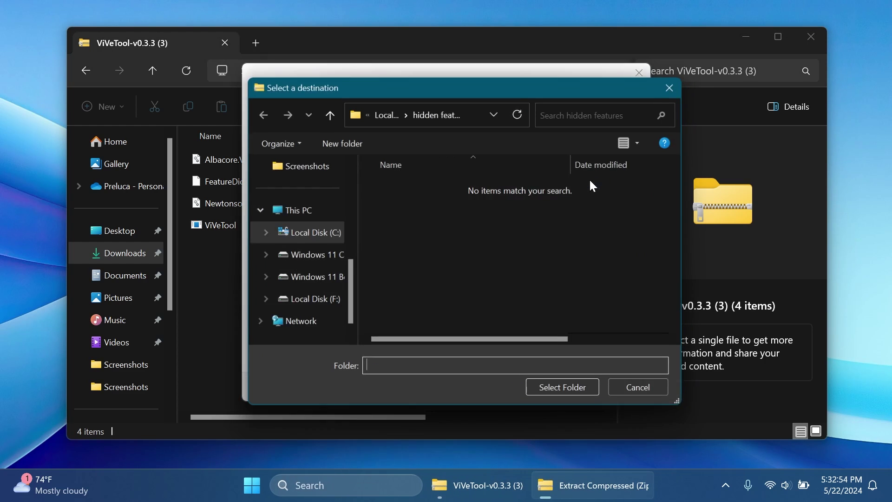
pyautogui.click(308, 233)
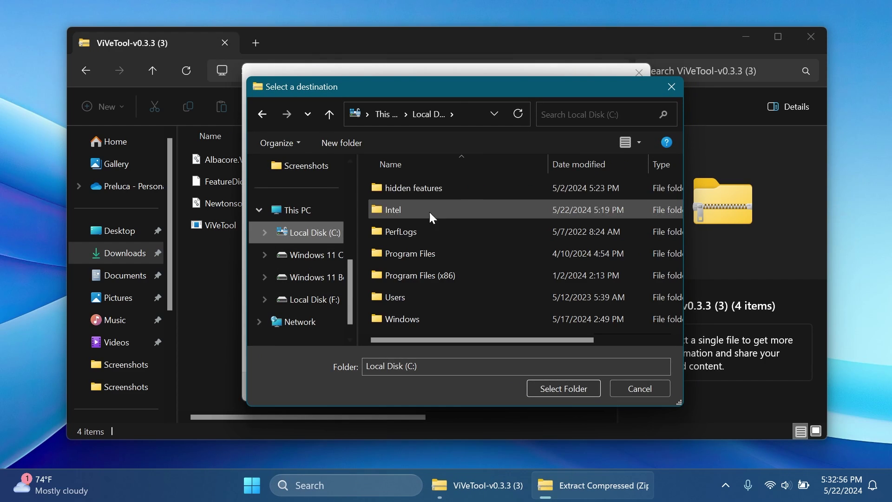
pyautogui.doubleClick(441, 191)
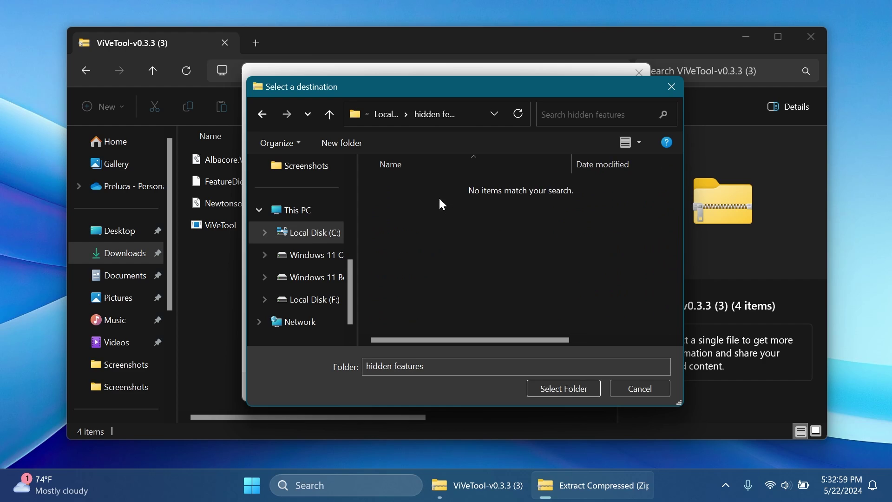
pyautogui.click(559, 387)
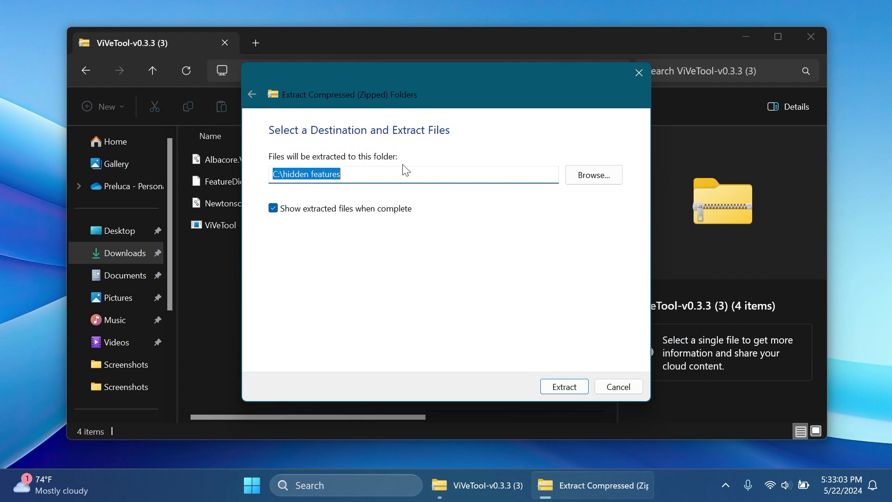
pyautogui.click(386, 176)
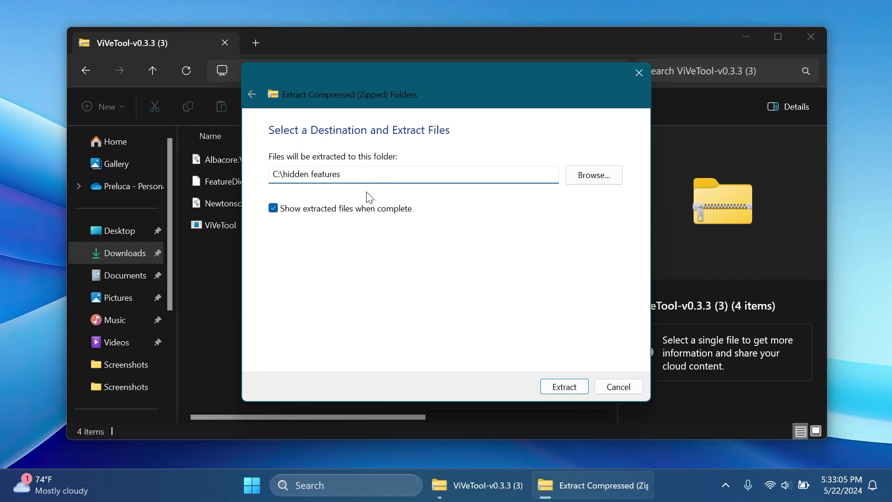
pyautogui.click(564, 387)
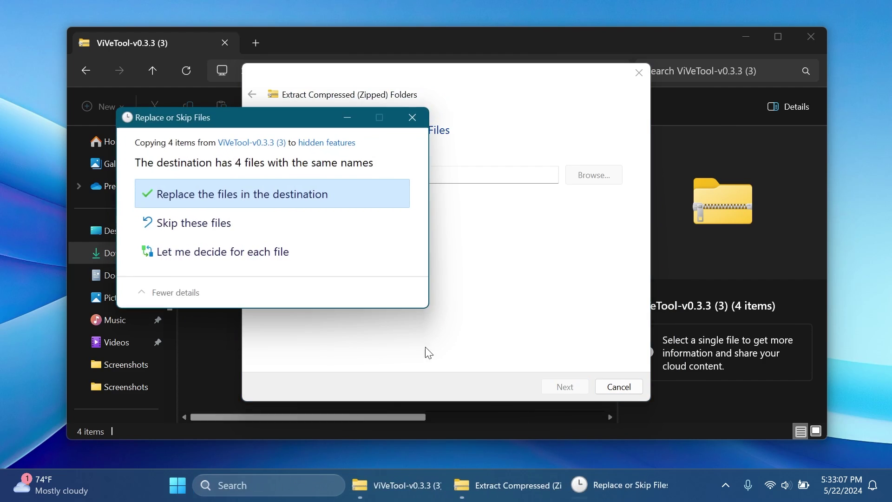
pyautogui.click(224, 194)
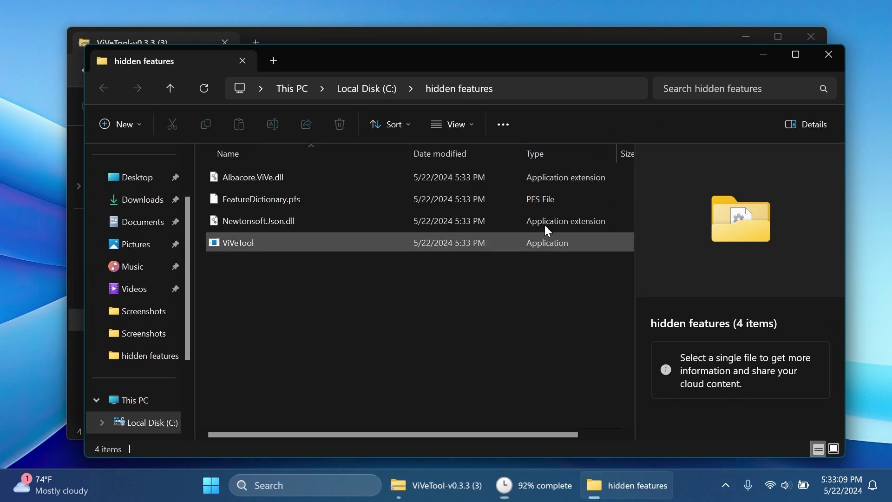
# - Close the Explorer windows and launch Command Prompt as administrator from a cmd search
pyautogui.click(824, 55)
pyautogui.click(811, 44)
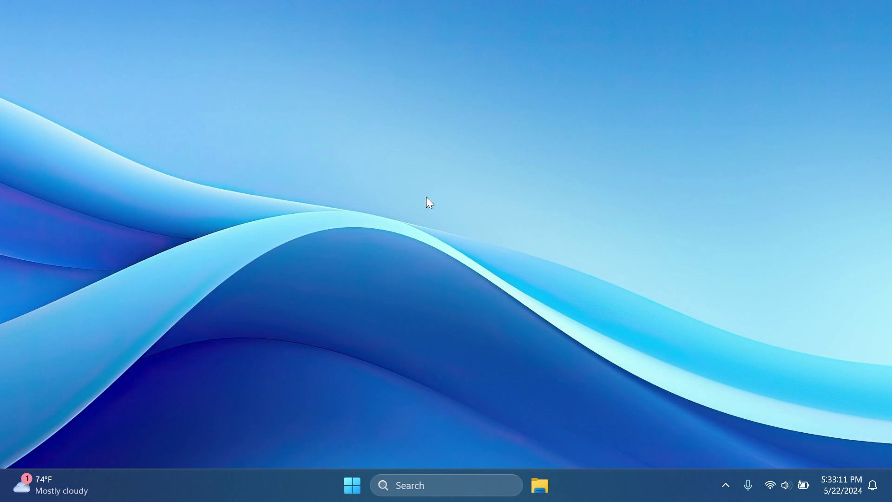
pyautogui.press('super')
pyautogui.write('cmd')
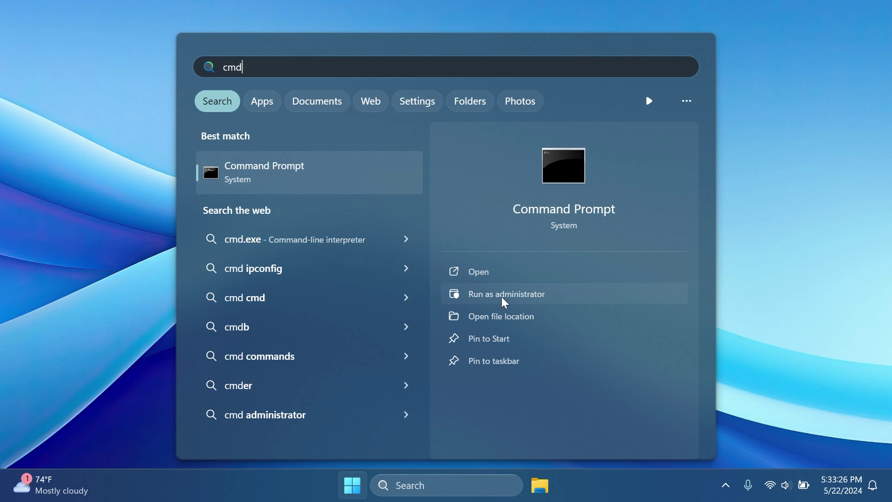
pyautogui.click(501, 298)
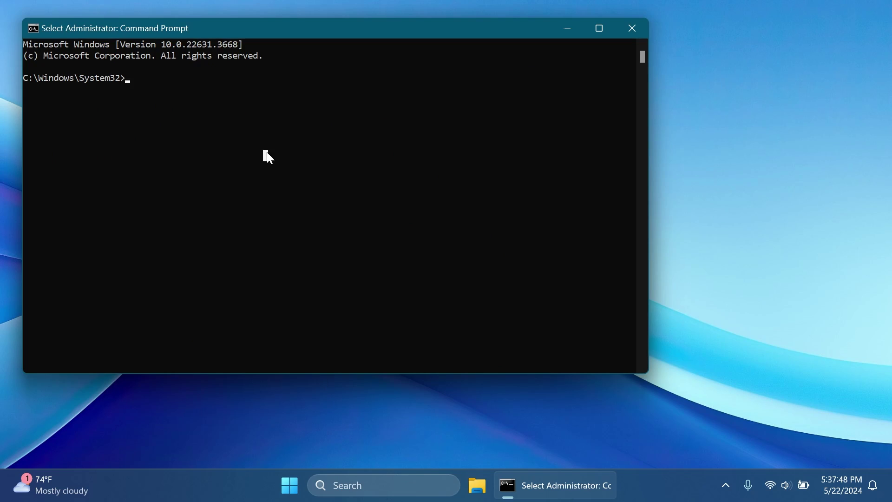
# - Change to C:\hidden features and run vivetool /enable for IDs 48433719 and 45286373
pyautogui.write('cd C:\\hidden features')
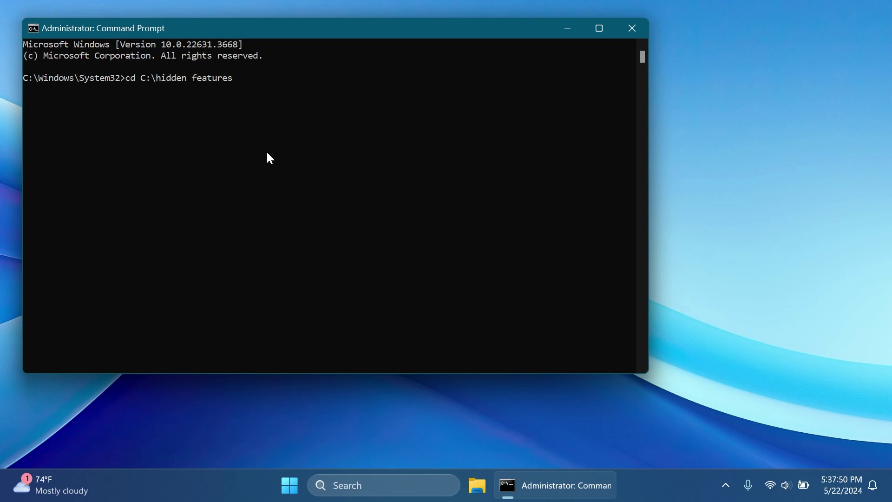
pyautogui.press('Return')
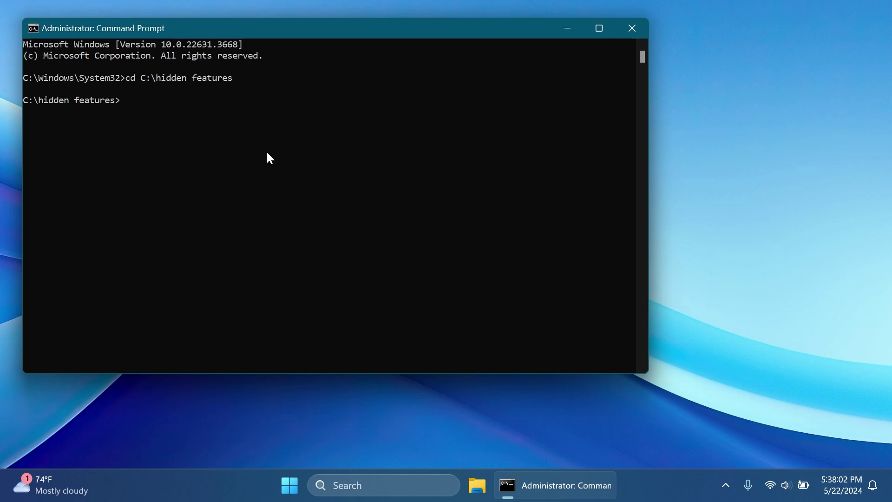
pyautogui.write('vivetool /enable /id:484')
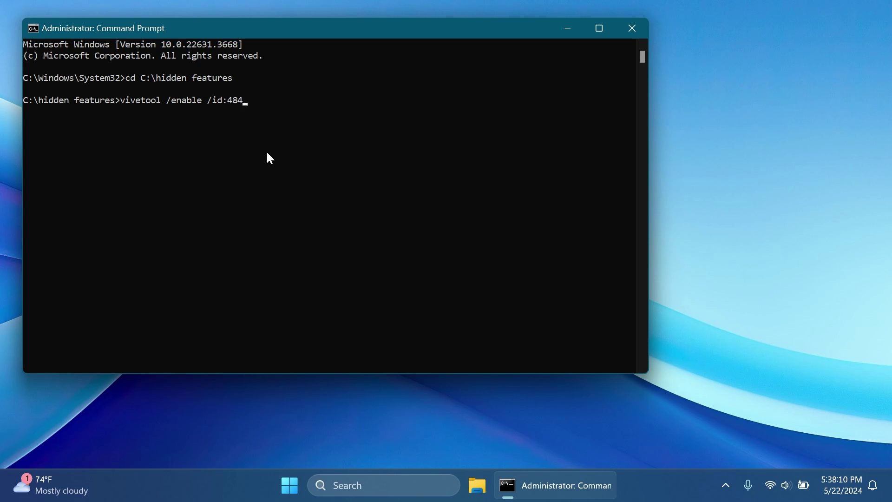
pyautogui.write('33719')
pyautogui.press('Return')
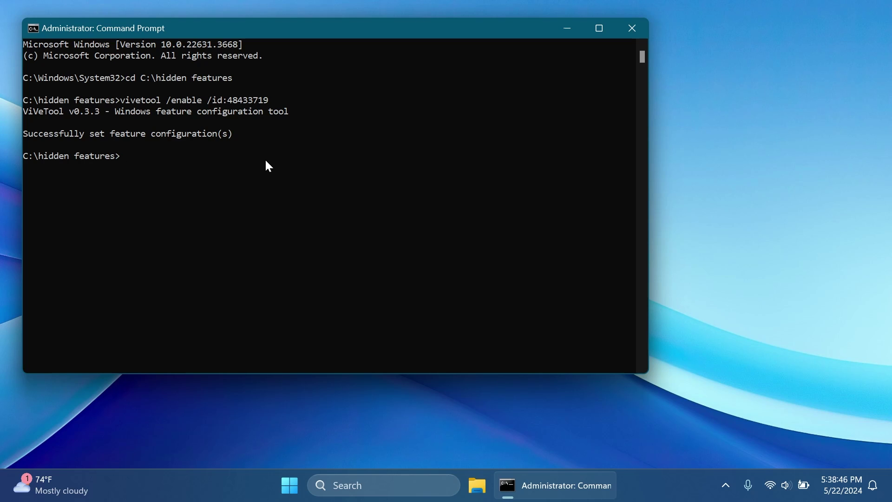
pyautogui.write('vivetool /enable /id:452')
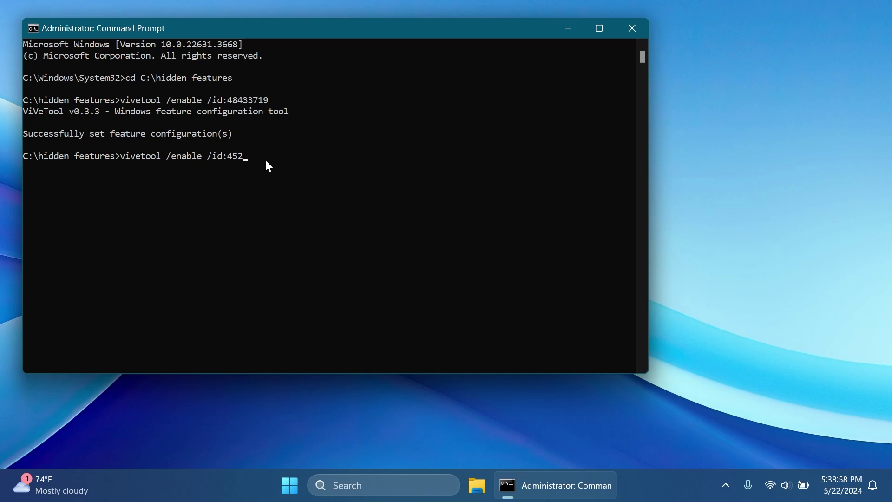
pyautogui.write('86373')
pyautogui.press('Return')
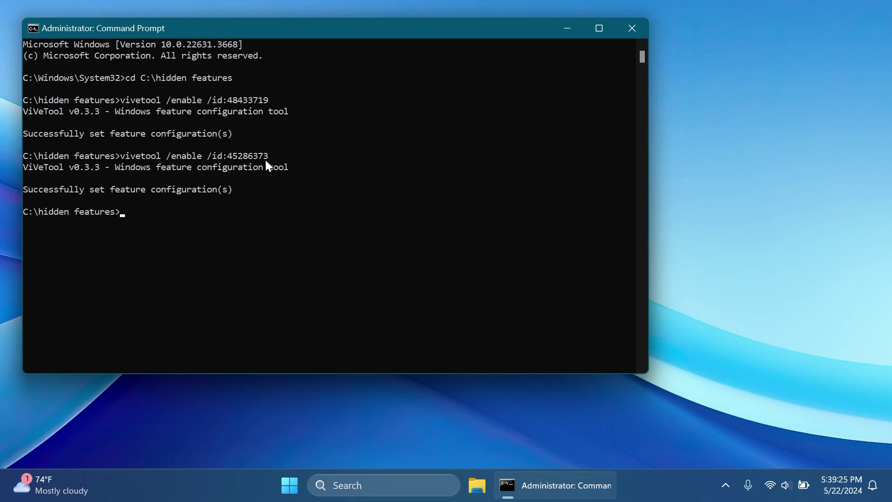
# - Enable ViVeTool feature IDs 47448915 and 46892085
pyautogui.write('vivetool /enable /id:')
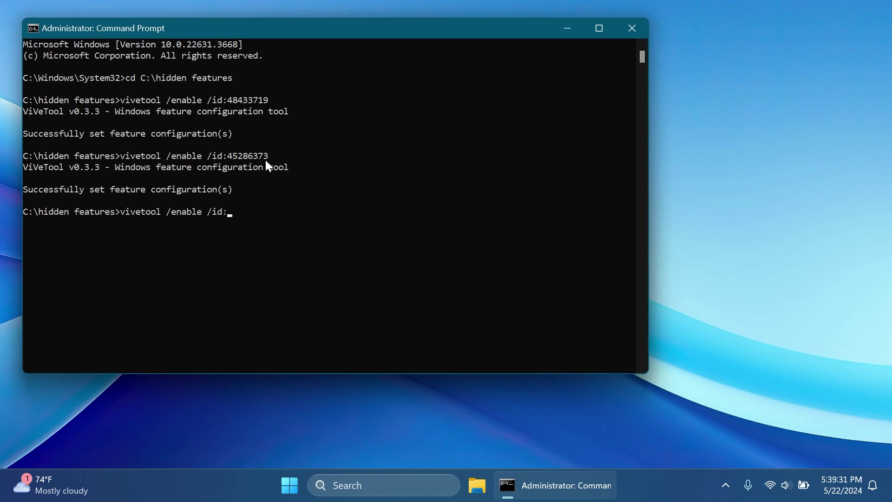
pyautogui.write('47448915')
pyautogui.press('Return')
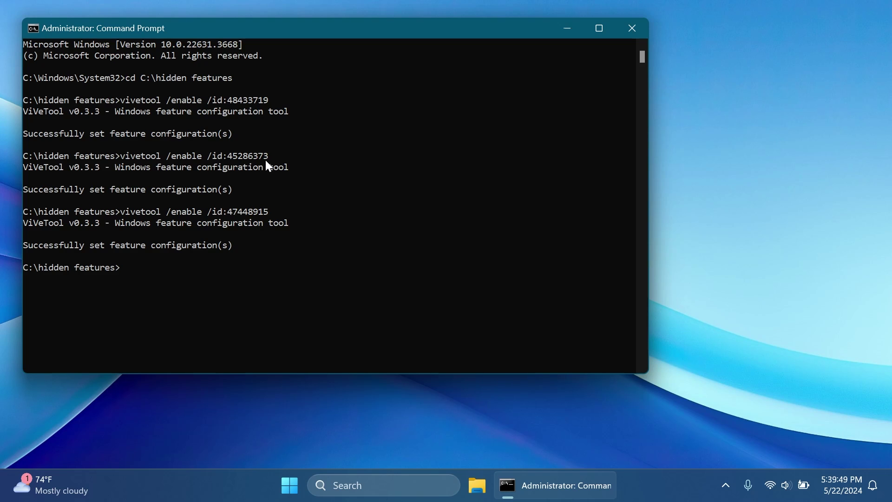
pyautogui.write('vivetool /enable /id:468')
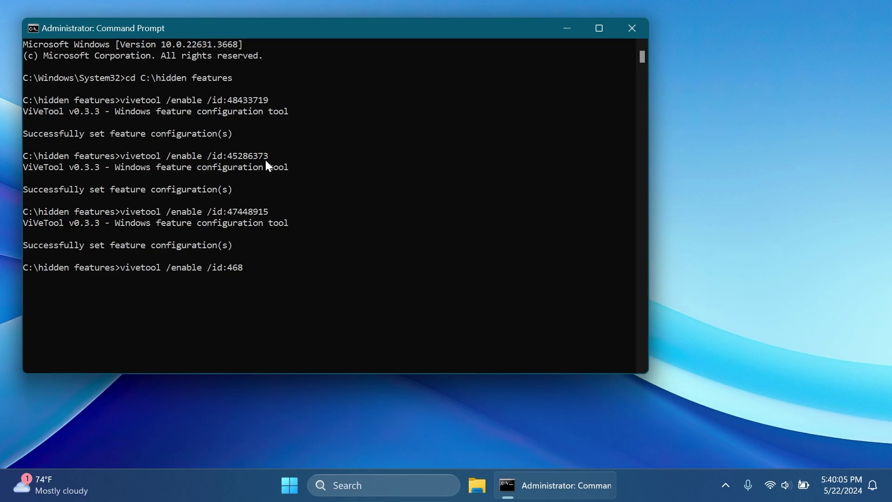
pyautogui.write('92085')
pyautogui.press('Return')
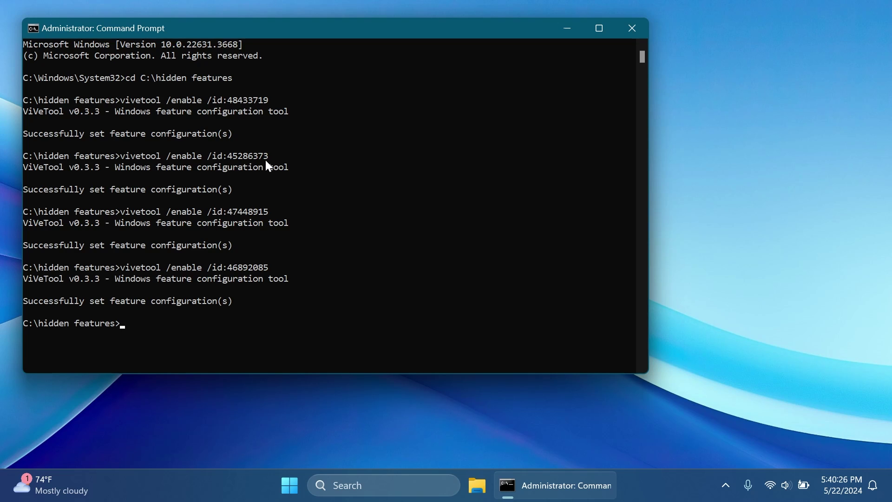
# - Enable ViVeTool feature IDs 46961347 and 47343535
pyautogui.write('vivetool /enable /id')
pyautogui.write(':4696')
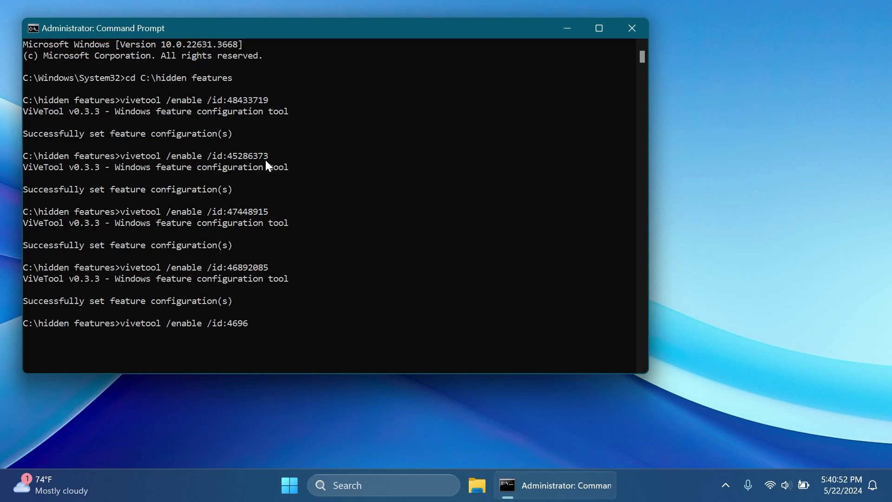
pyautogui.write('1347')
pyautogui.press('Return')
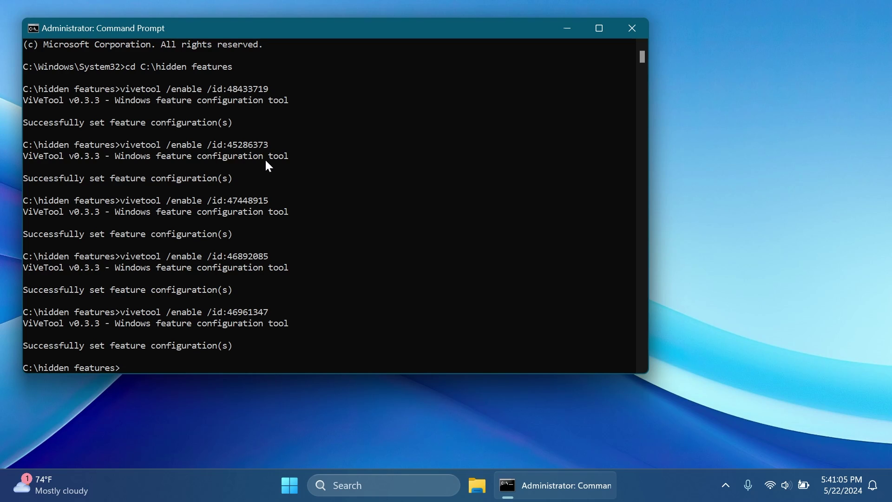
pyautogui.write('vivetool /enable /id:47343535')
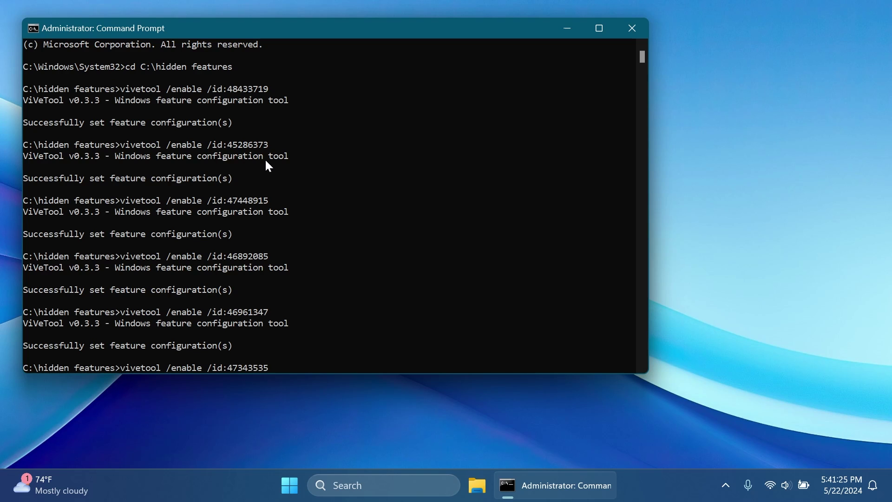
pyautogui.press('Return')
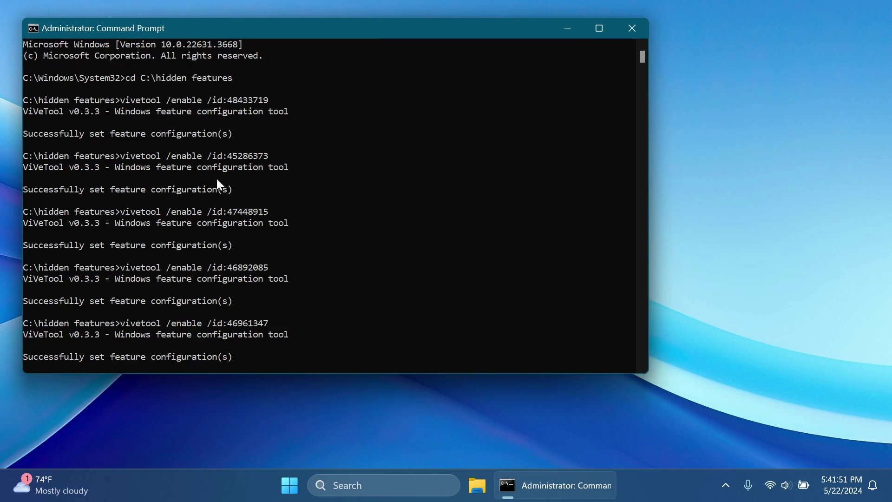
# - Close Command Prompt and open a new File Explorer window with Win+E
pyautogui.scroll(-2, 204, 200)
pyautogui.scroll(3, 194, 236)
pyautogui.click(632, 28)
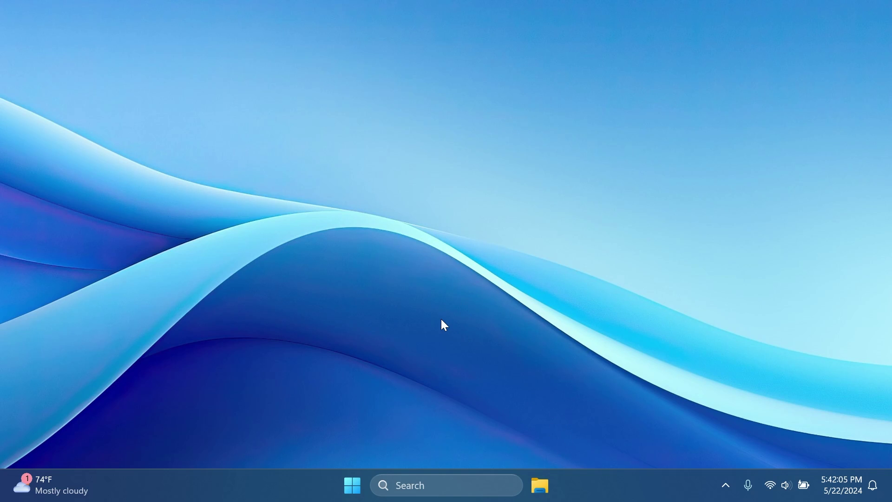
pyautogui.press('super+e')
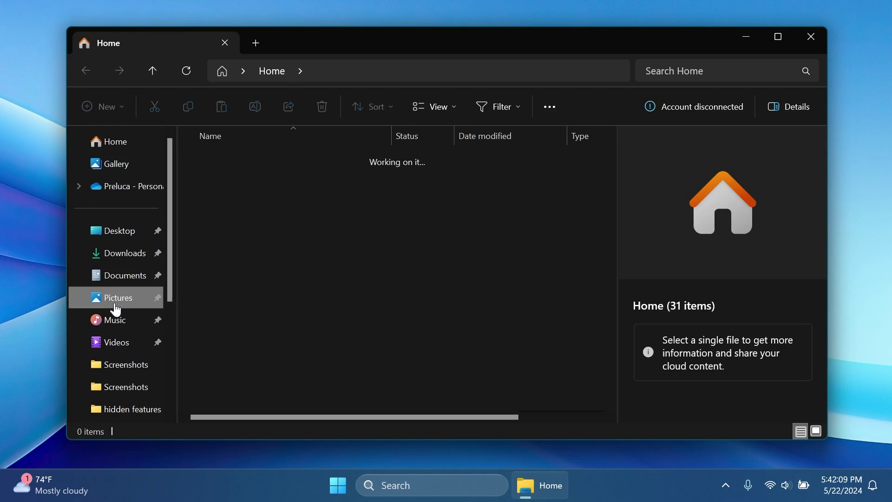
# - Drag a screenshot from Pictures > Screenshots into OneDrive, then share 4k-Blue-Curves-4K-Wallpaper.jpg
pyautogui.click(116, 307)
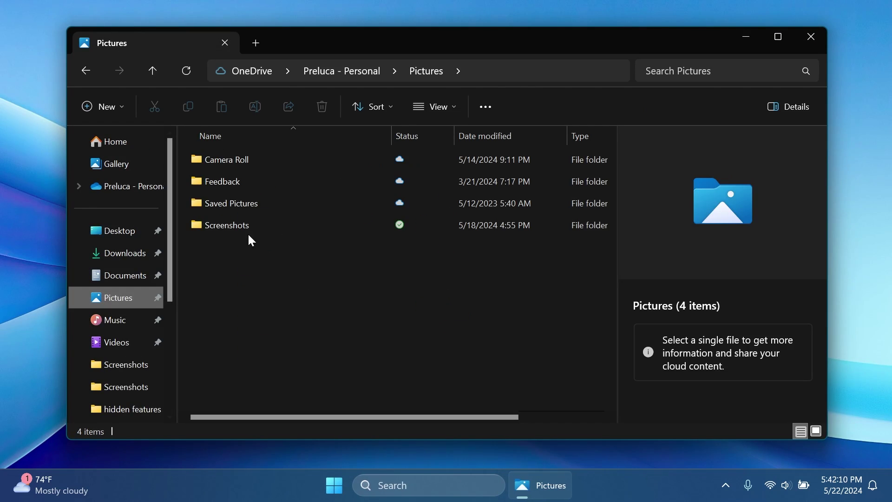
pyautogui.doubleClick(242, 224)
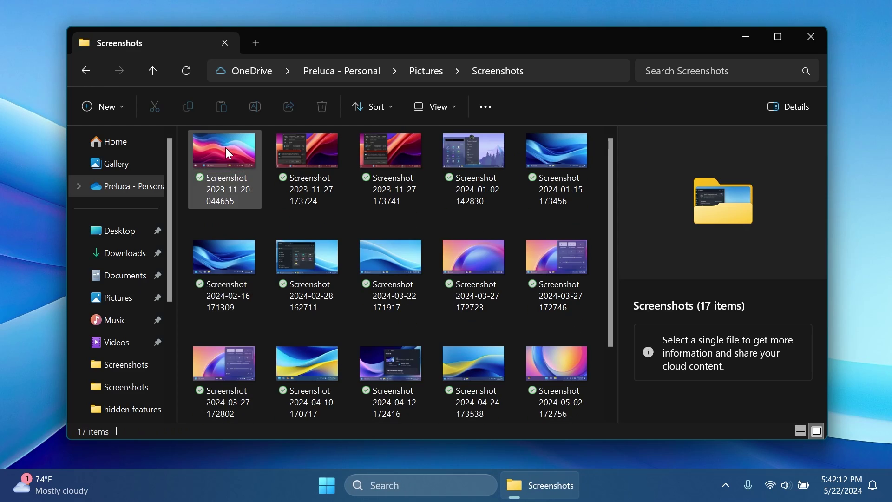
pyautogui.moveTo(225, 147); pyautogui.dragTo(335, 65)
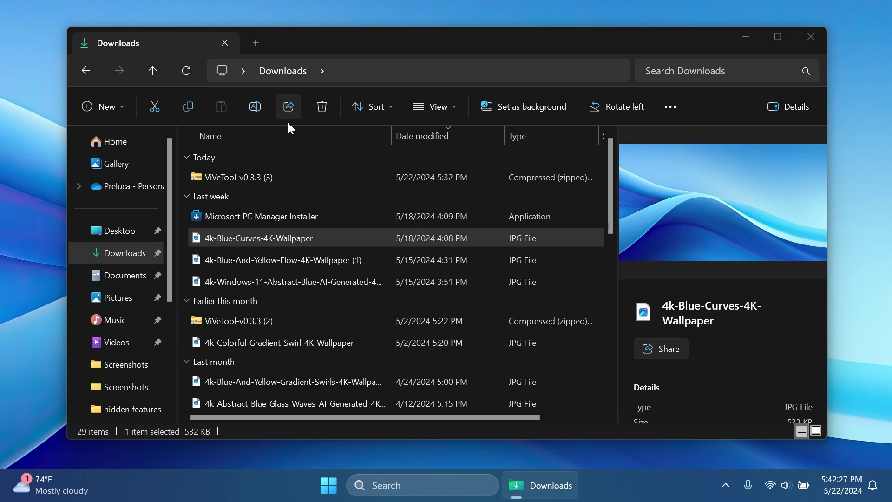
pyautogui.click(288, 107)
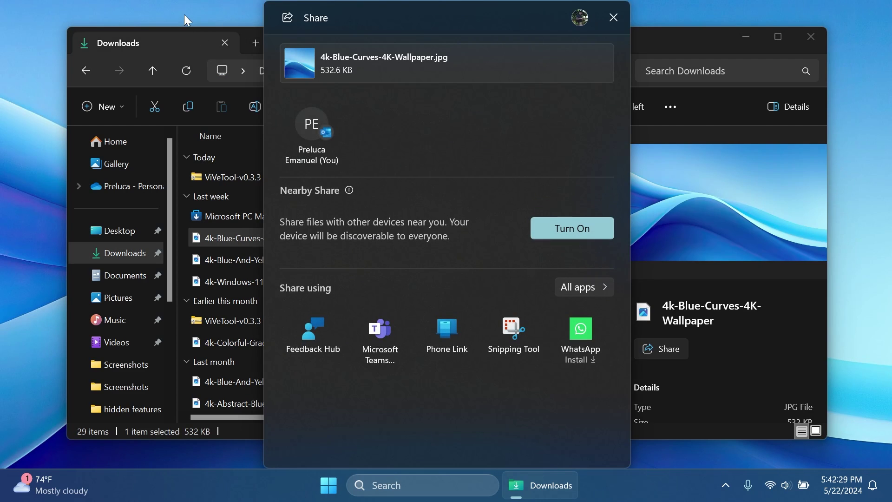
# - Dismiss the share panel and open the Linked devices page in Settings
pyautogui.click(614, 18)
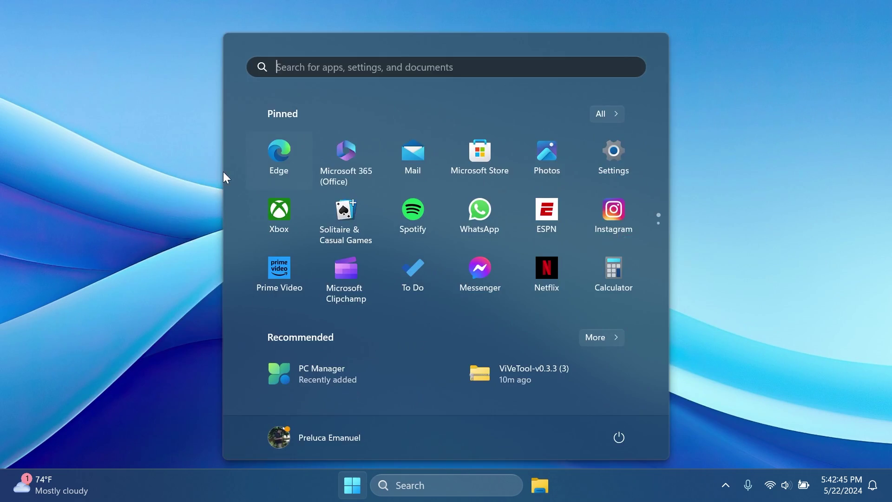
pyautogui.write('se')
pyautogui.press('Return')
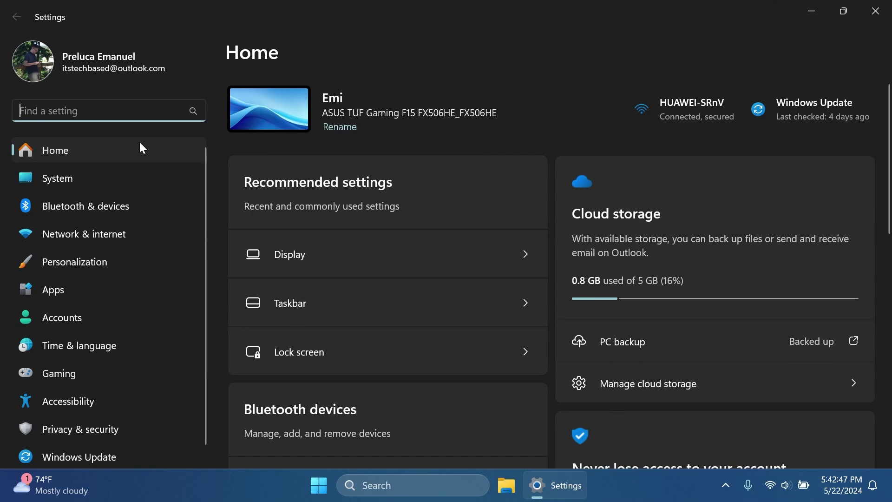
pyautogui.write('linked')
pyautogui.click(138, 140)
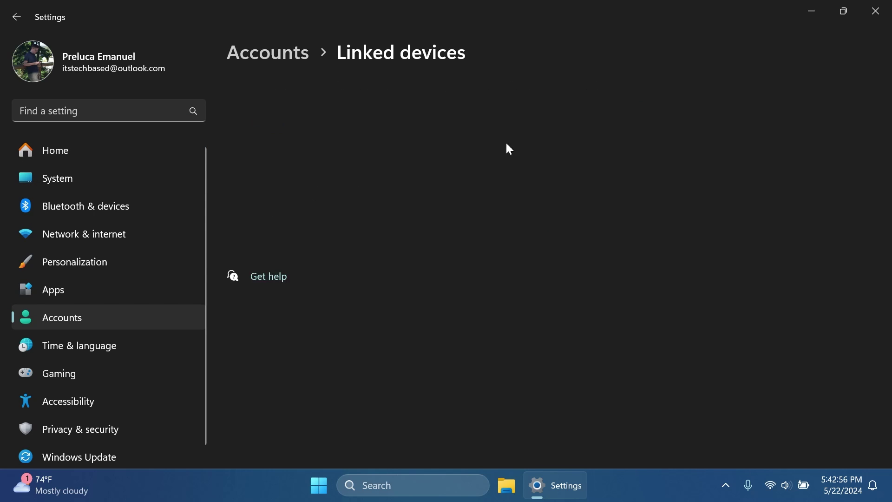
# - Show the Microsoft account card in Start and its extra options
pyautogui.click(351, 487)
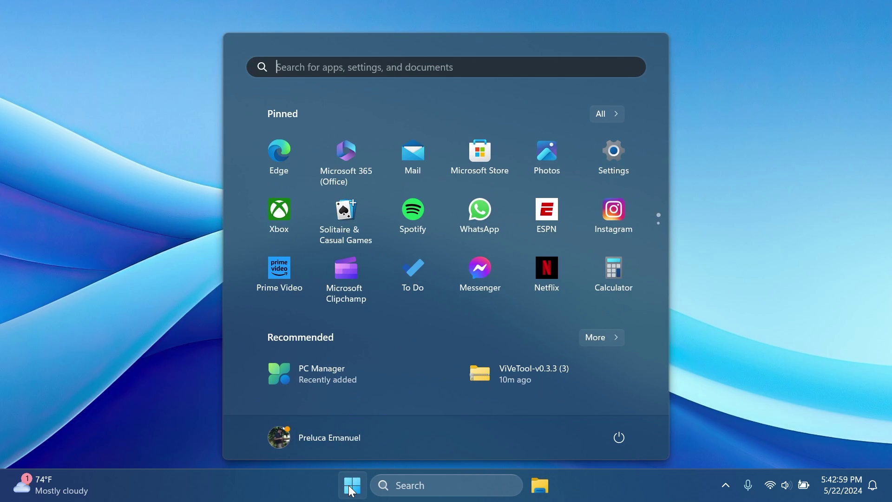
pyautogui.click(309, 437)
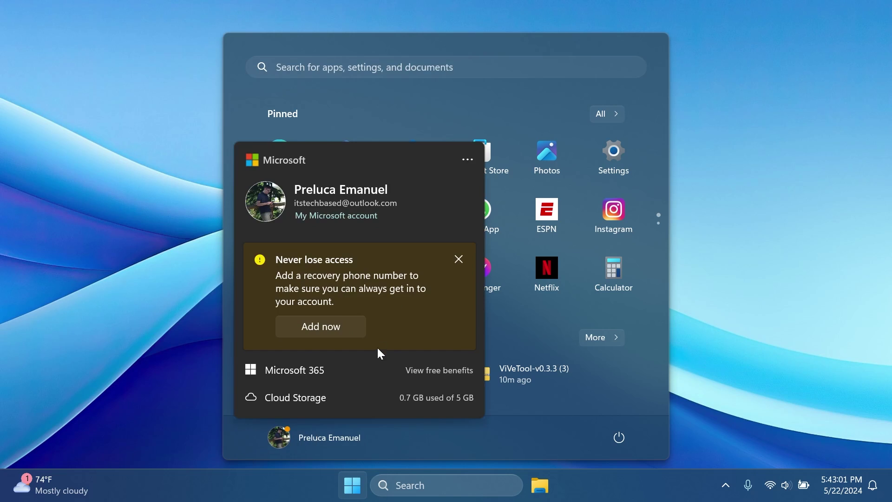
pyautogui.click(467, 268)
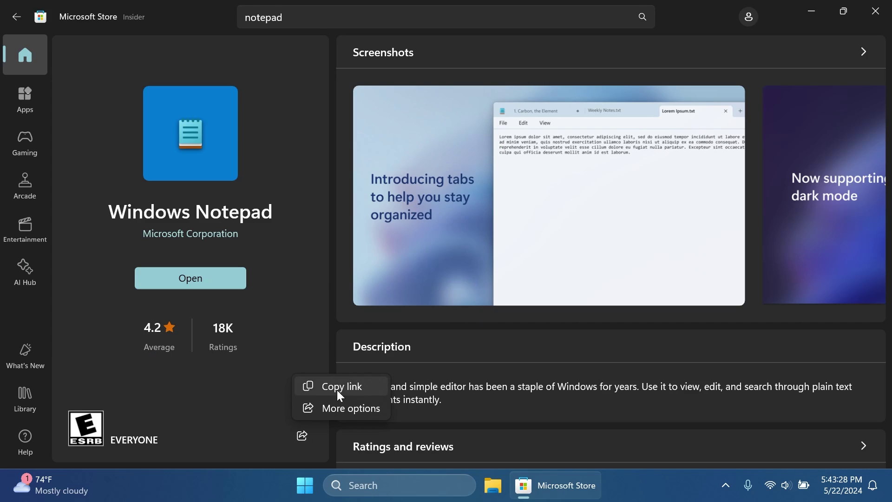
# - Generate and dismiss a QR code for Notepad's store link, then launch Windows Backup
pyautogui.click(334, 407)
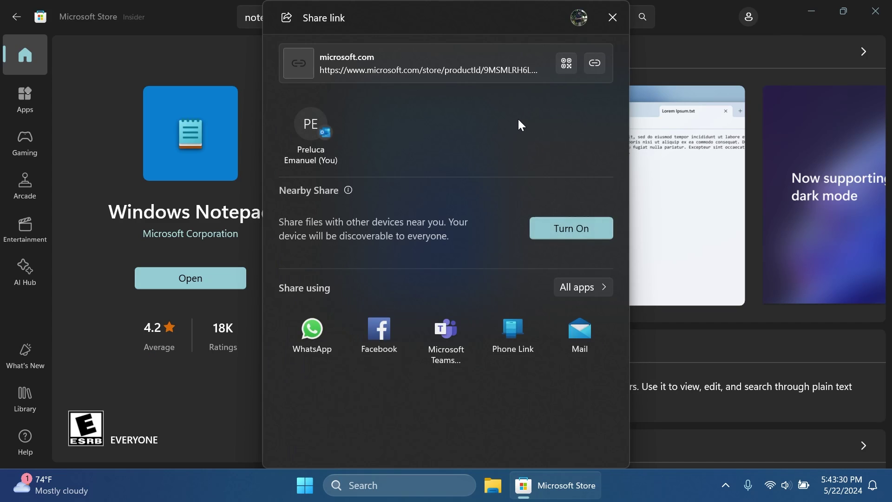
pyautogui.click(567, 65)
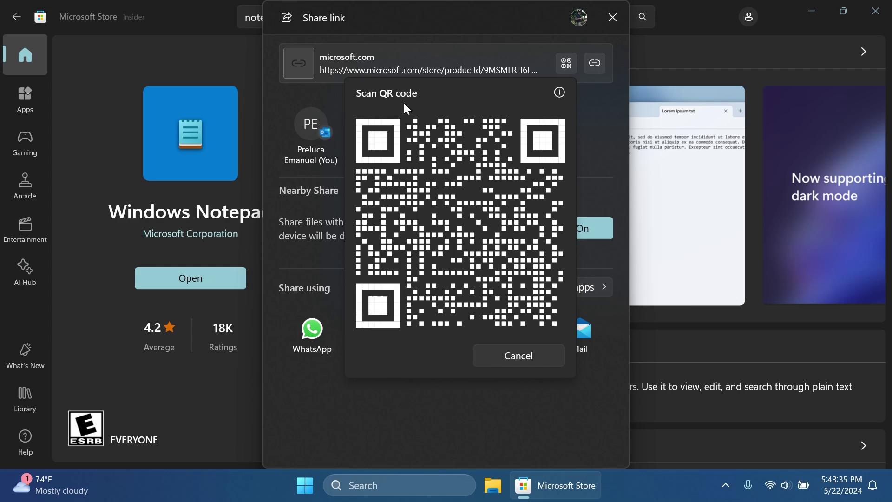
pyautogui.click(525, 354)
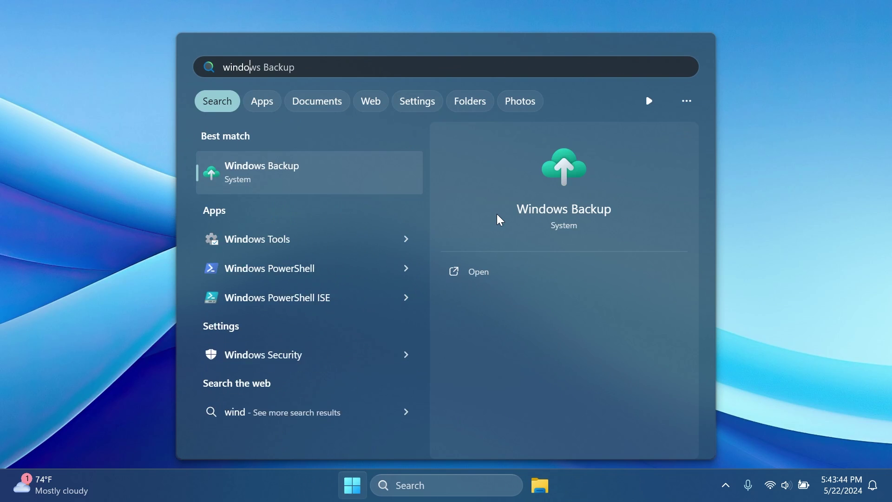
pyautogui.write('ws')
pyautogui.press('Return')
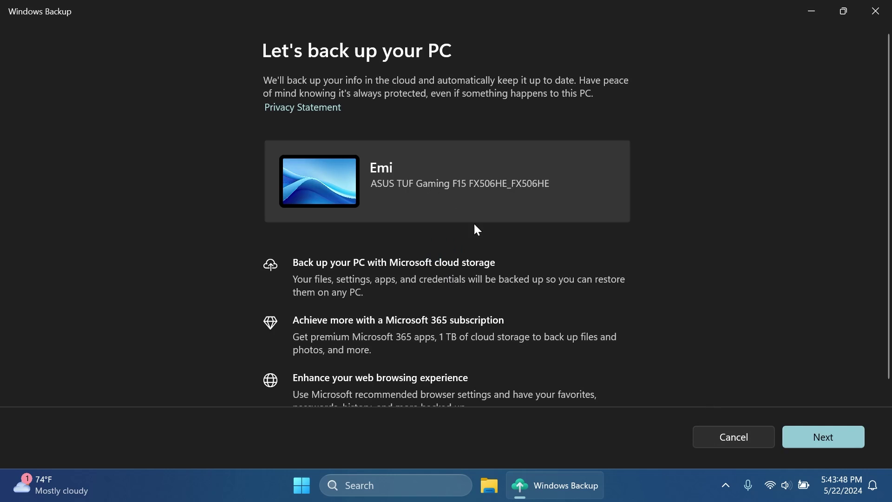
# - Continue from 'Let's back up your PC' to the Microsoft account sign-in window
pyautogui.click(788, 430)
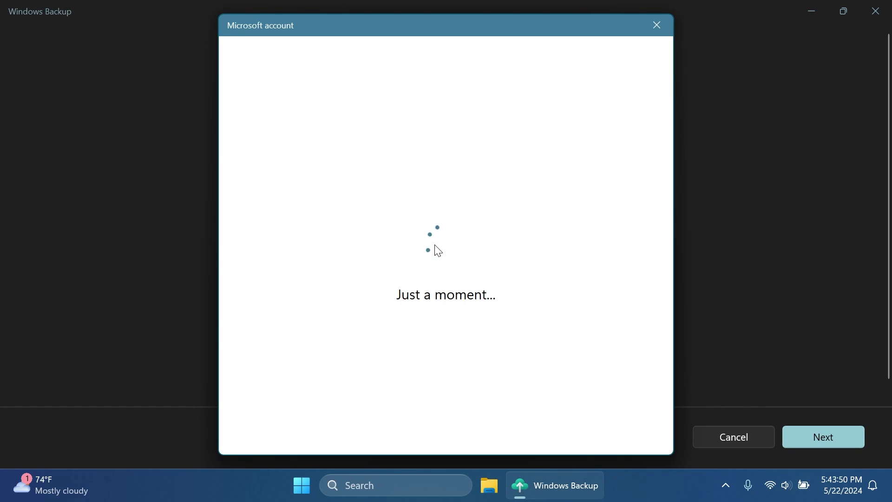